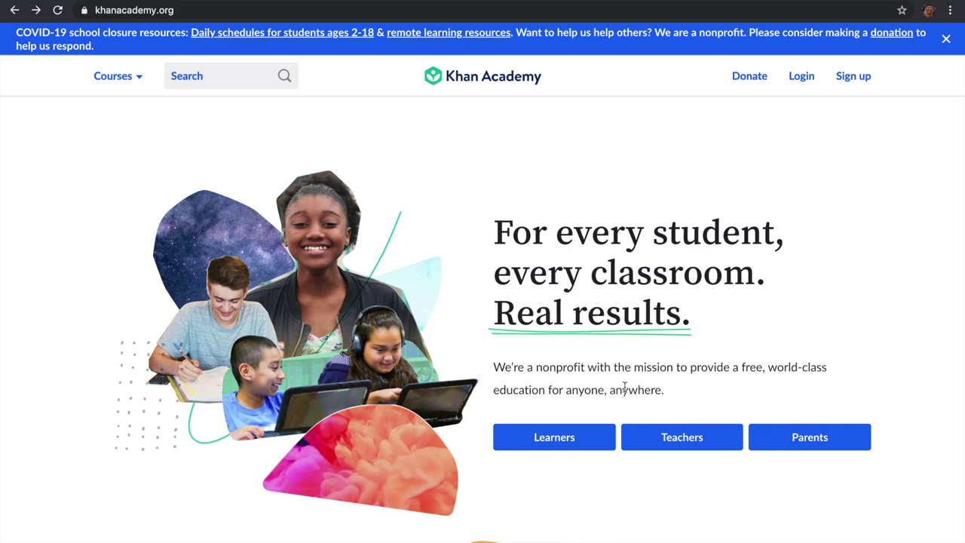
Choose Learners on the homepage to reach the learner sign-up page.
click(510, 446)
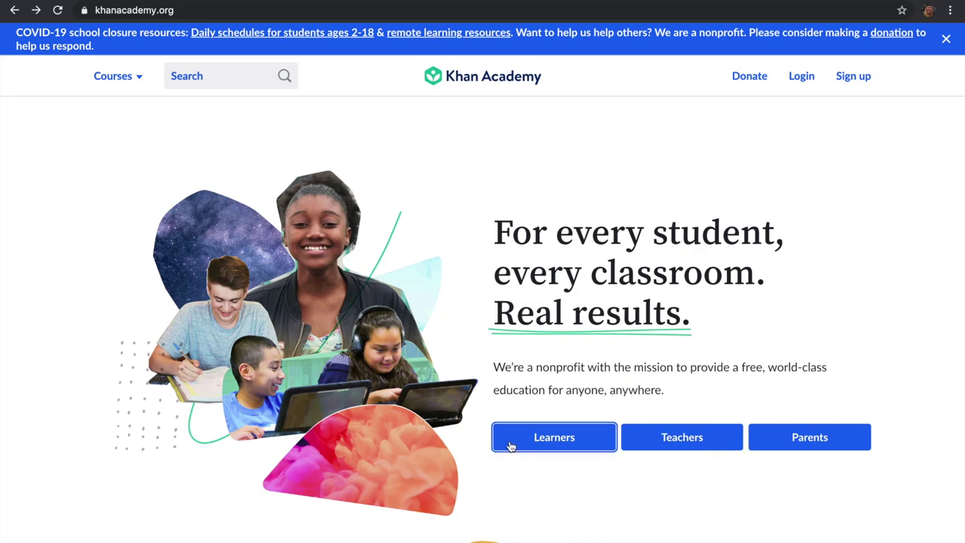
click(510, 446)
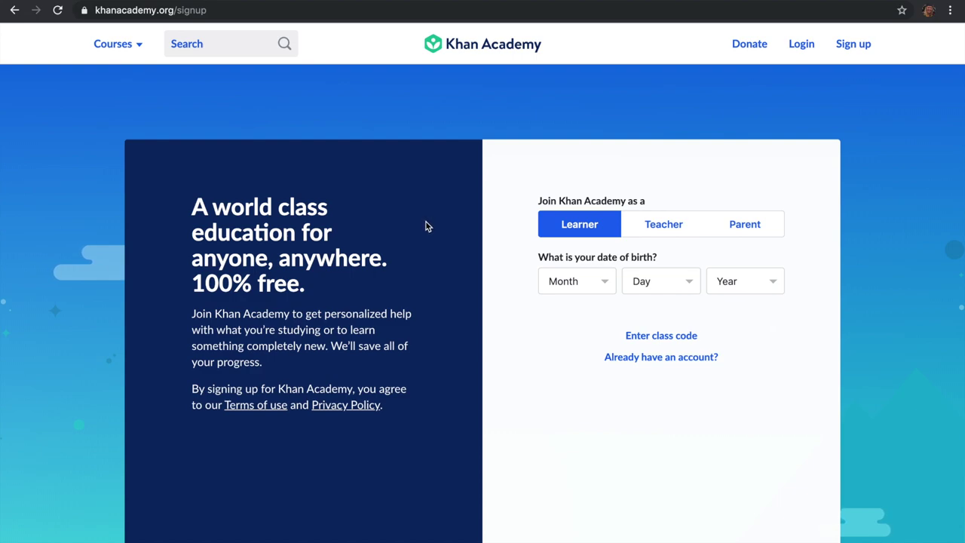
Log in with the existing learner account's username and password, removing a stray space from the username.
click(632, 359)
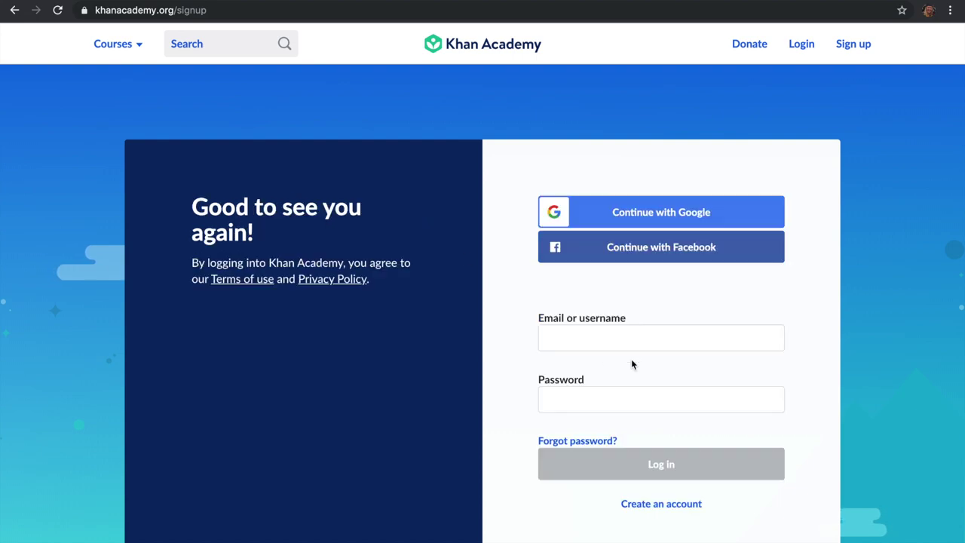
click(570, 336)
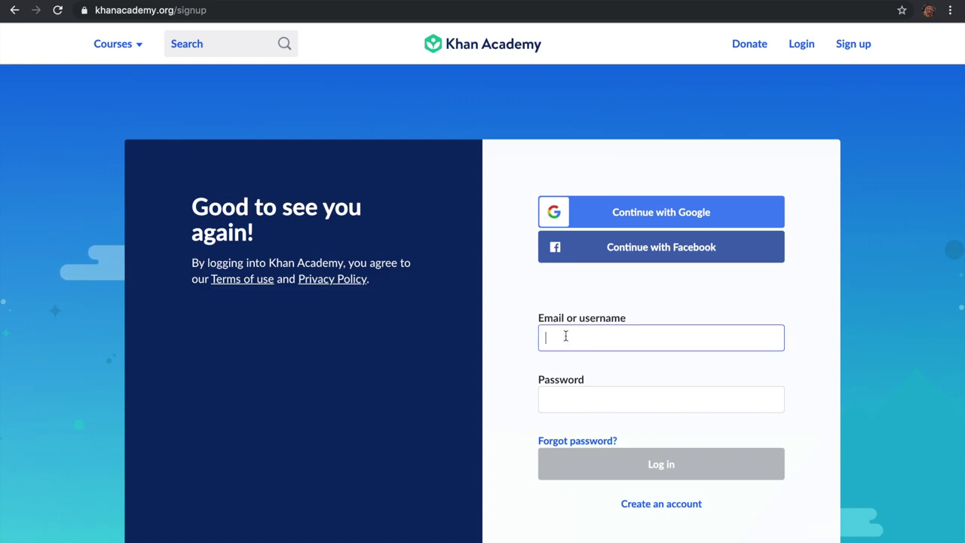
text(jane56254)
click(565, 337)
key(super+BackSpace)
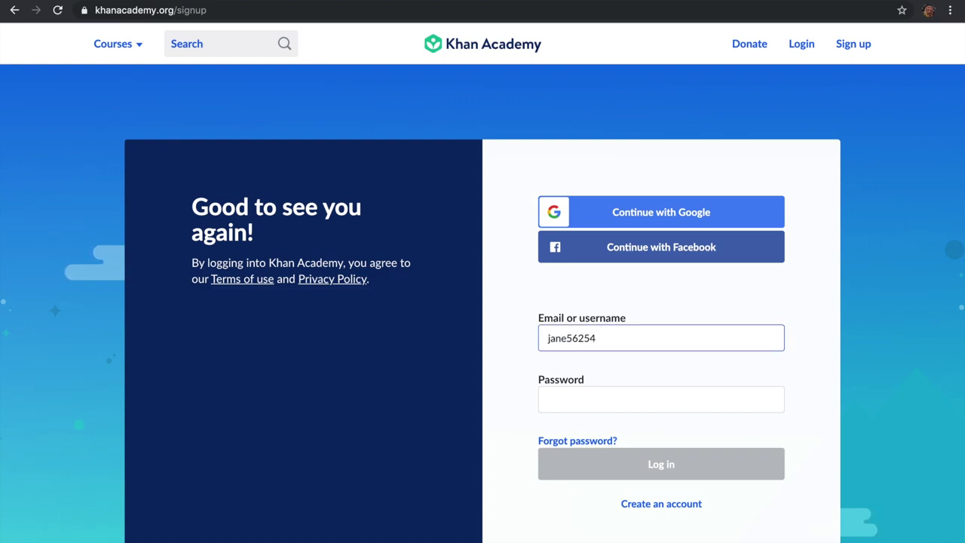
click(550, 394)
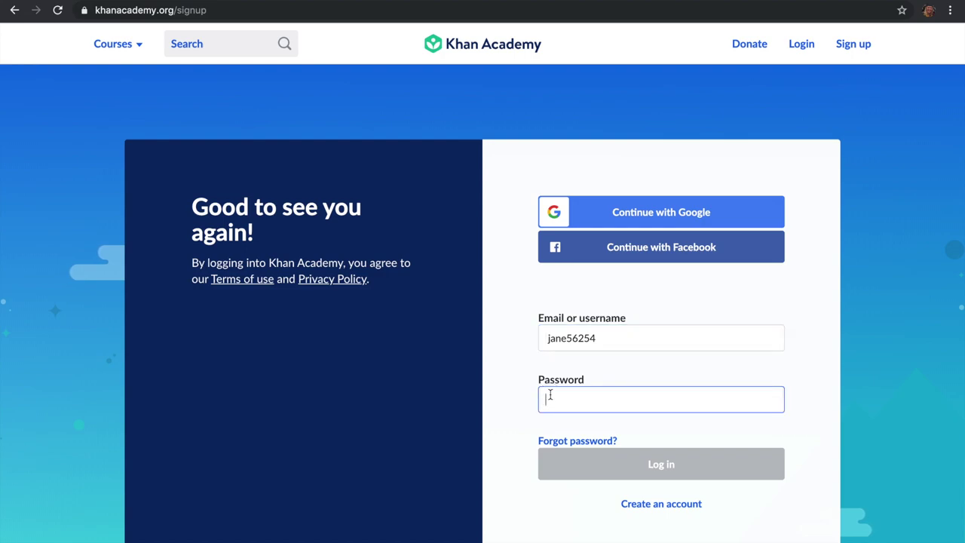
text(***********)
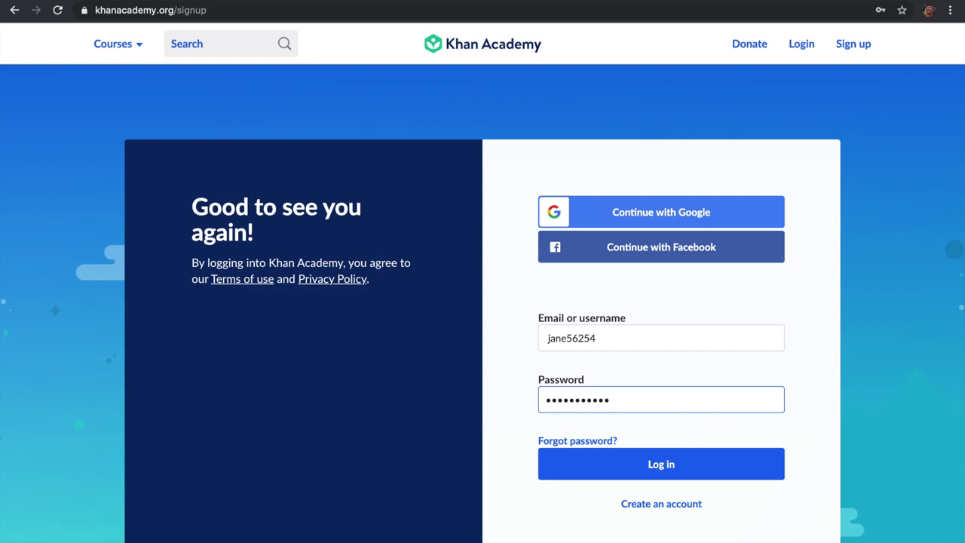
text(**)
click(585, 459)
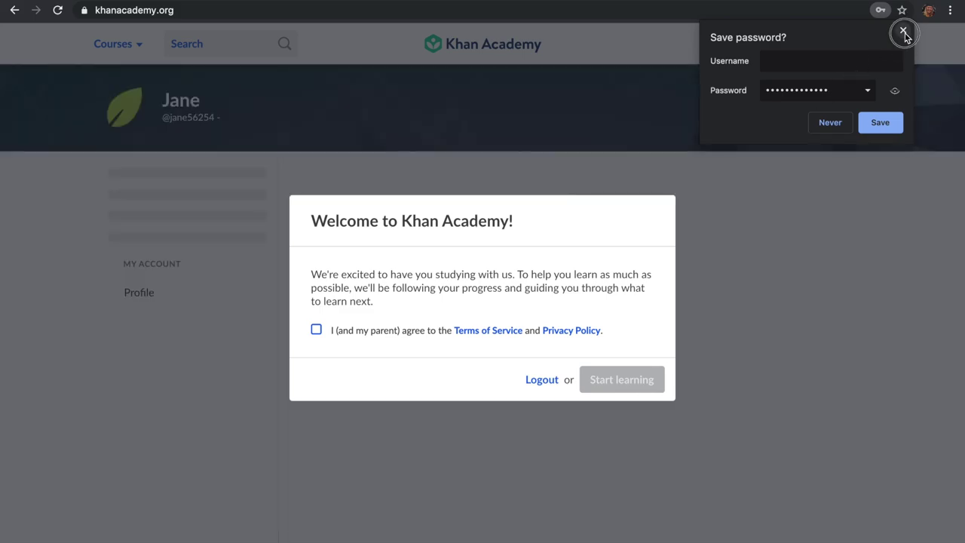
Dismiss the browser's save-password offer, agree to the Terms and Privacy Policy, and start learning.
click(903, 31)
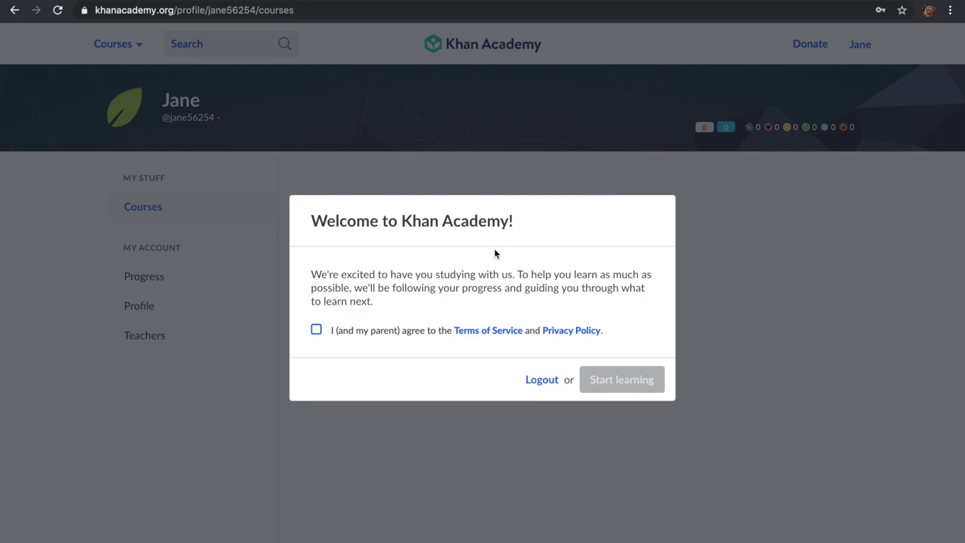
click(316, 330)
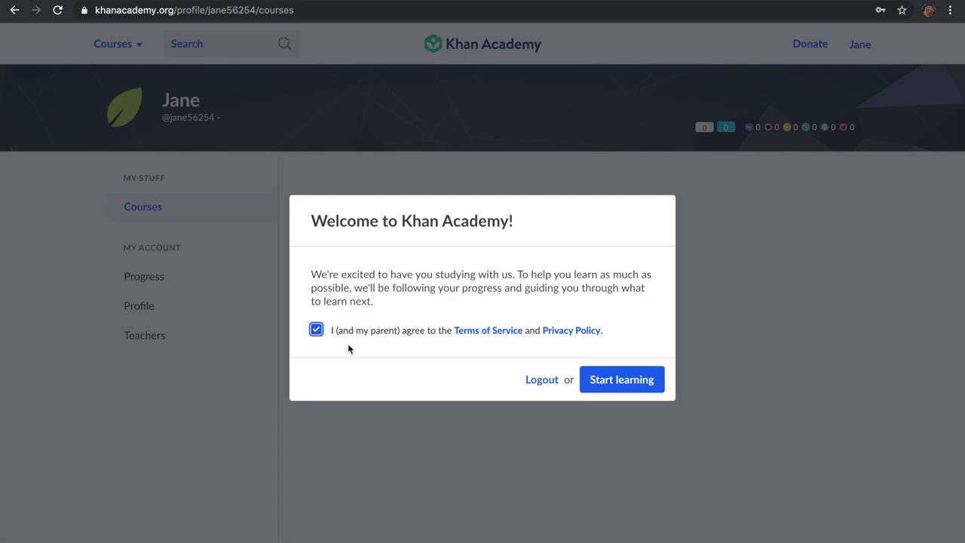
click(607, 375)
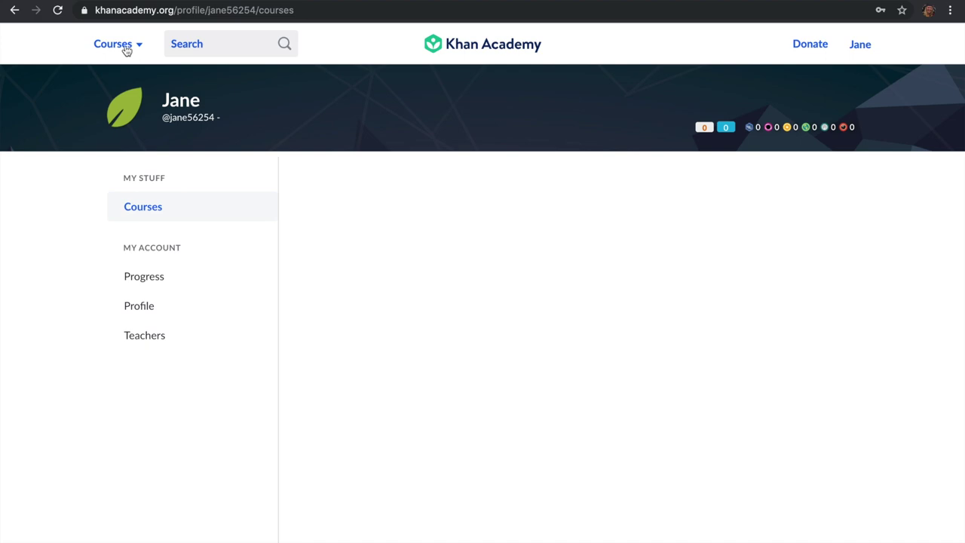
Pick 3rd grade math from the Courses catalogue.
click(126, 49)
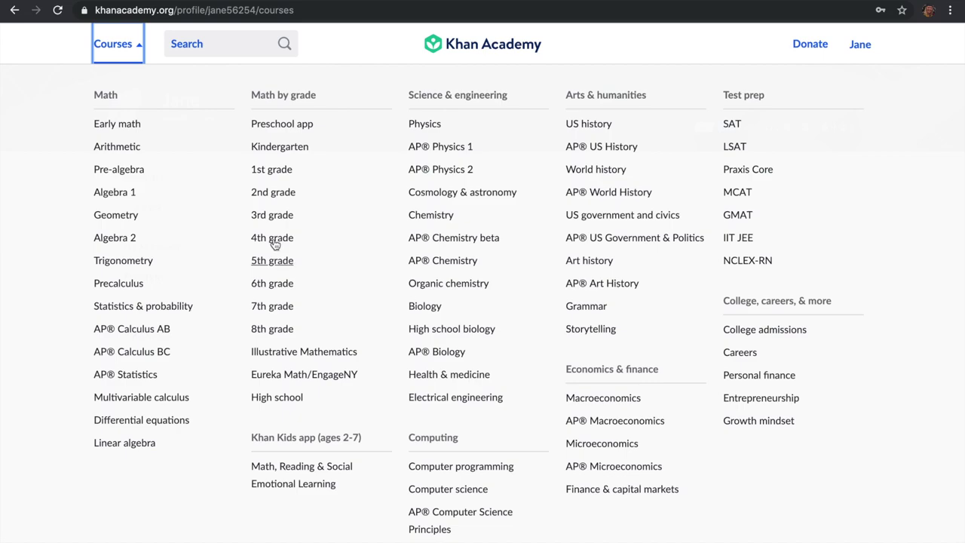
click(278, 213)
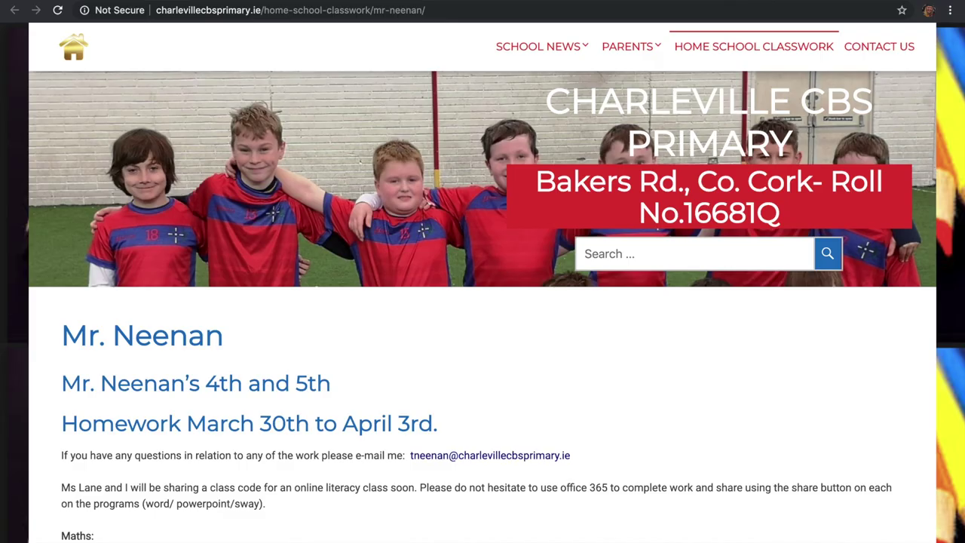
Scroll down through the school's class homework page.
scroll(597, 251, down, 3)
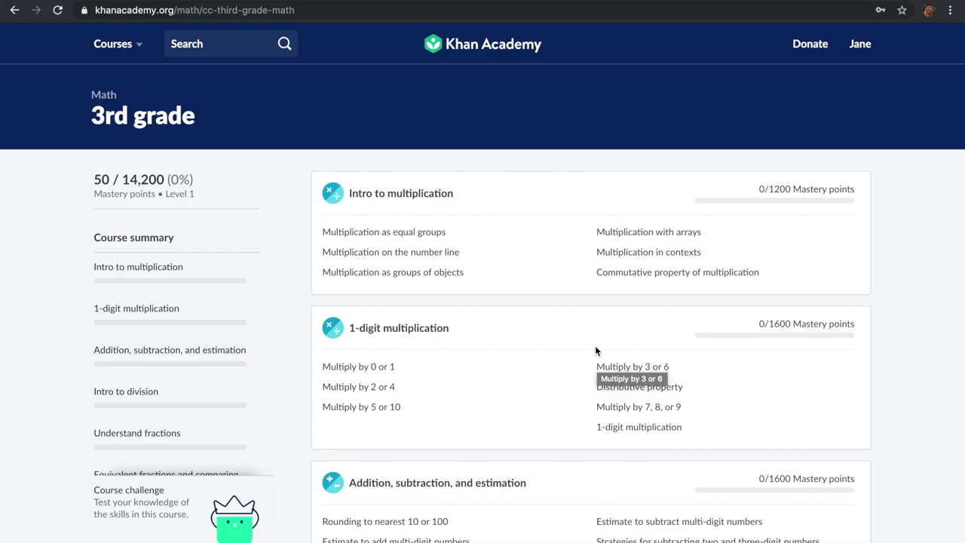
Open the Multiplication as equal groups lesson and start its Equal groups practice.
click(332, 234)
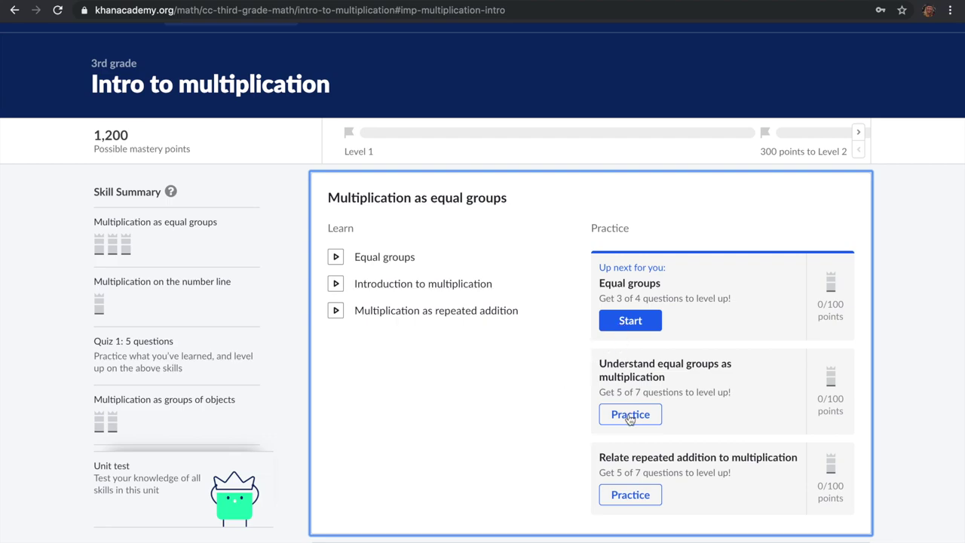
click(619, 327)
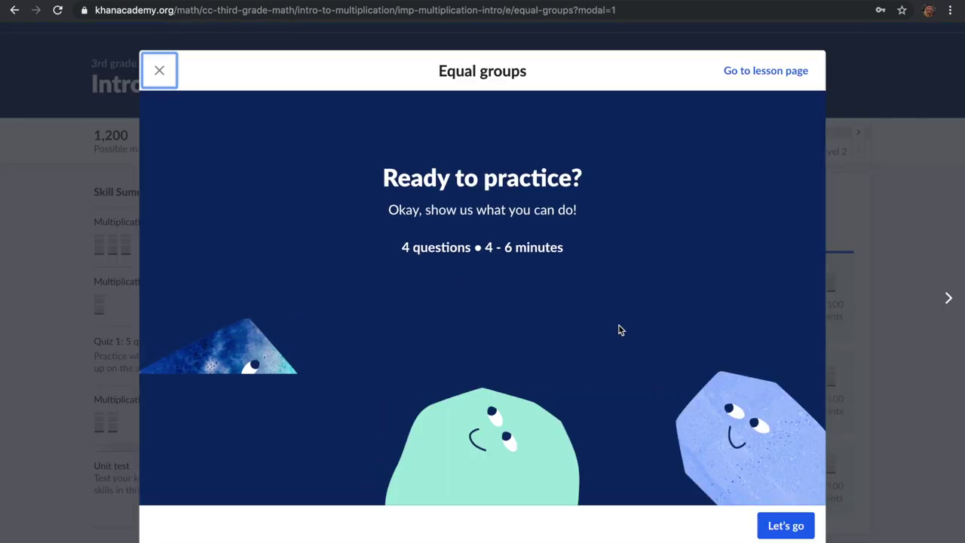
Answer the acorn question with 6 and 15 as skip counts and 15 acorns in all.
click(782, 533)
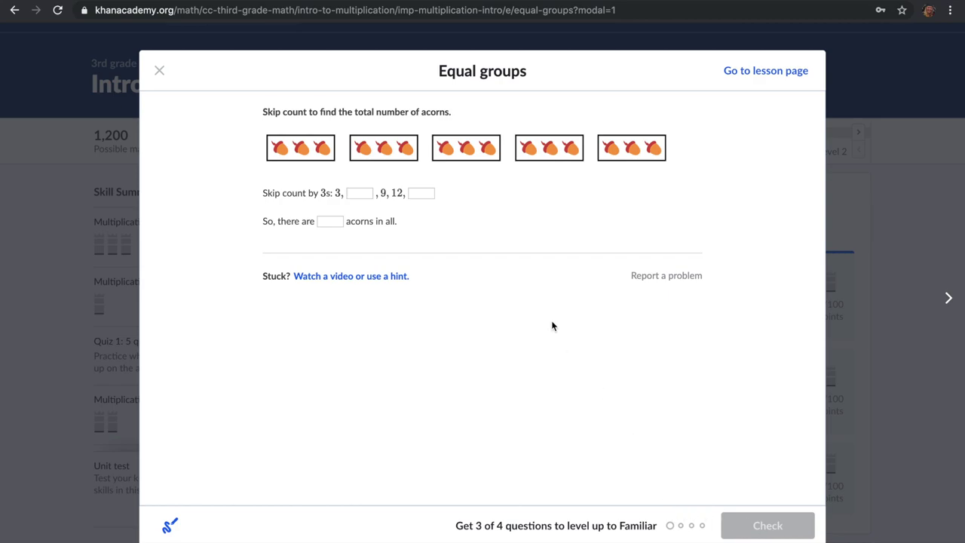
click(357, 194)
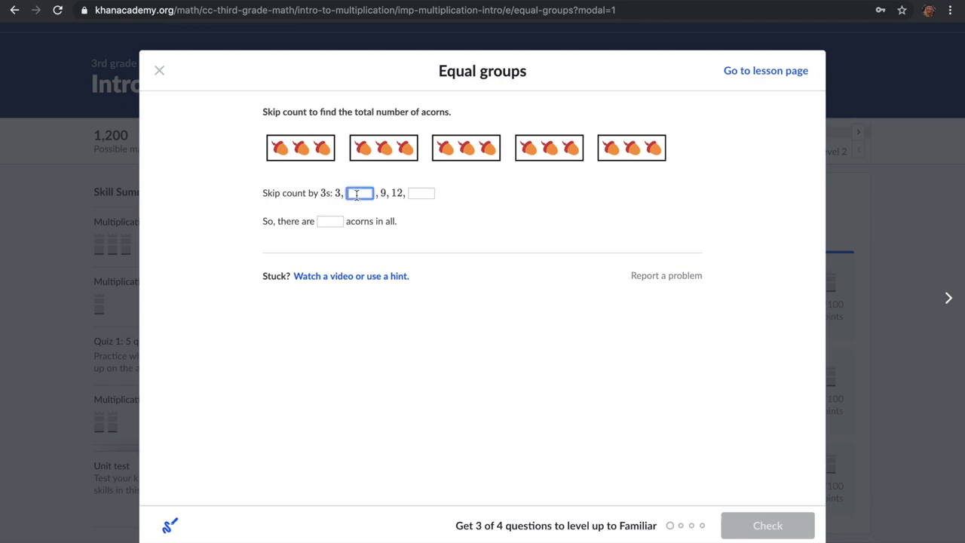
click(334, 221)
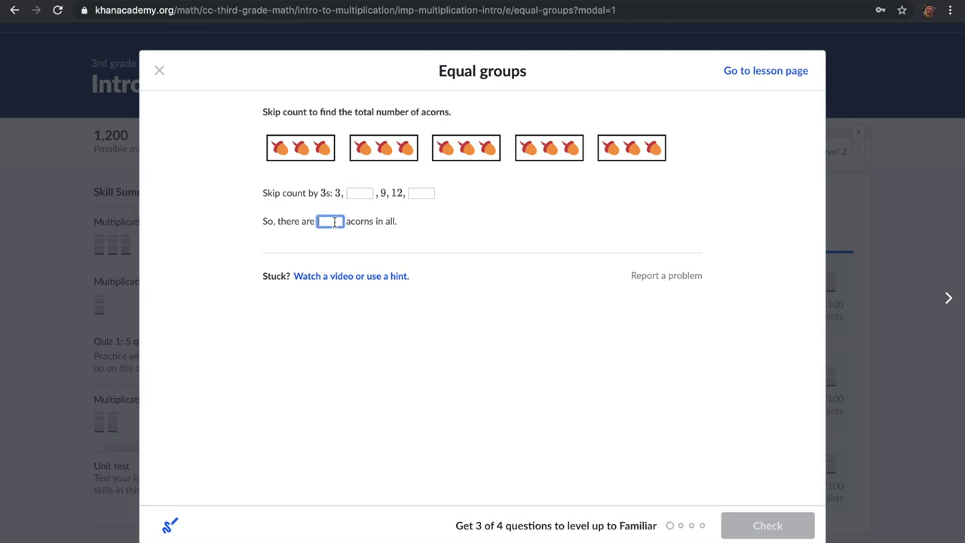
text(15)
click(358, 193)
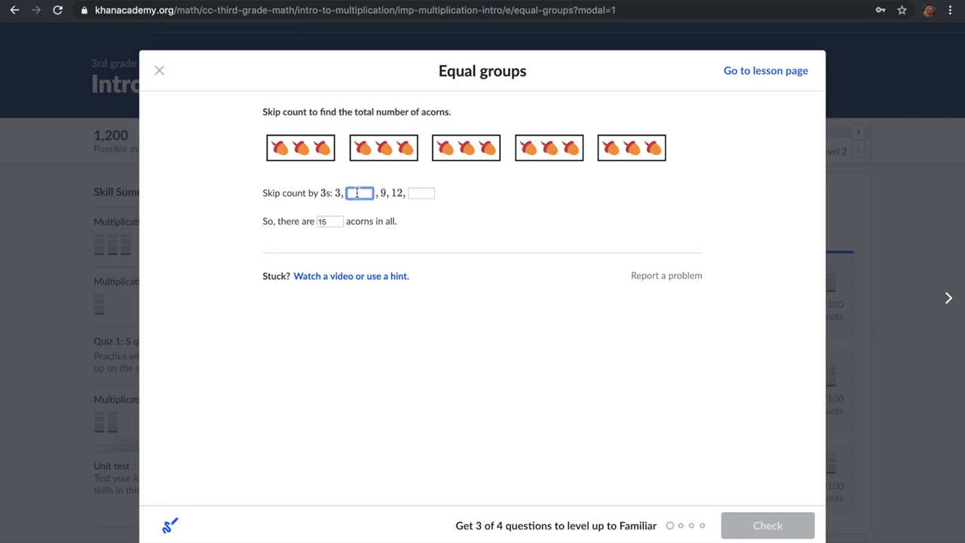
text(6)
click(417, 193)
text(15)
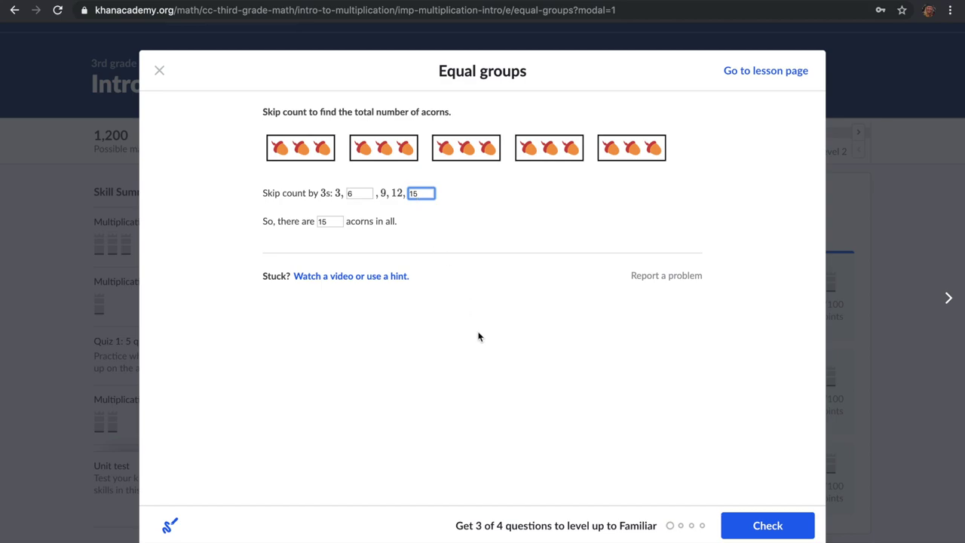
click(780, 526)
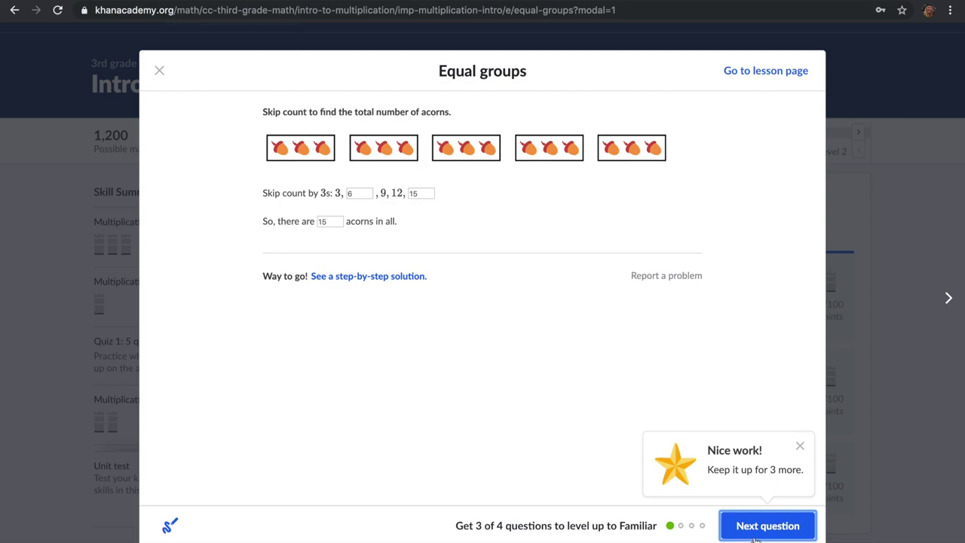
click(754, 537)
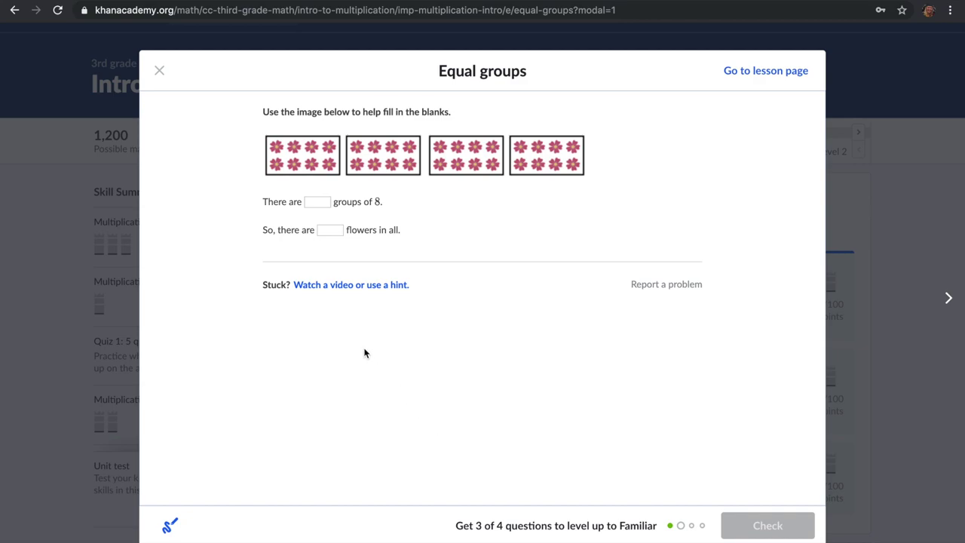
Answer the flowers question with 4 groups and 32 flowers, then check it.
click(307, 201)
text(4)
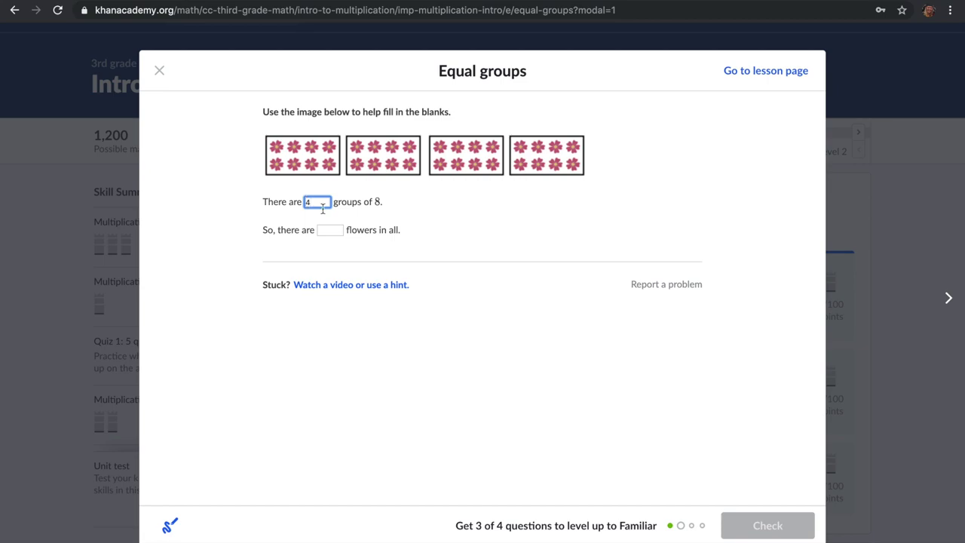
click(333, 233)
text(32)
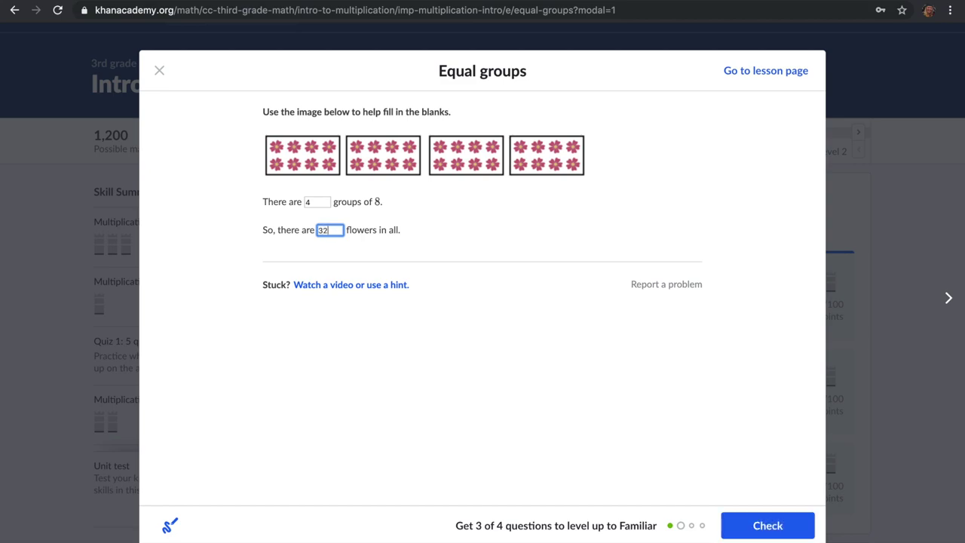
click(763, 524)
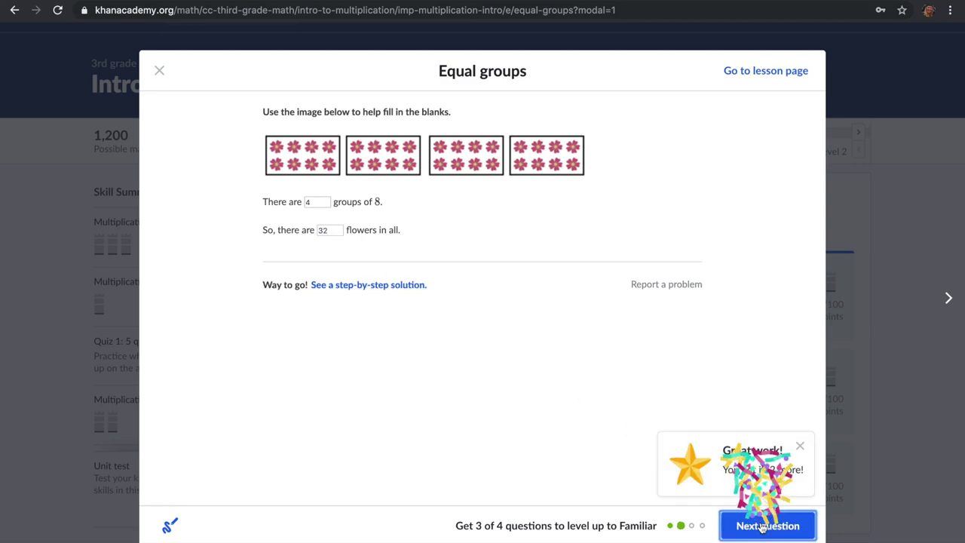
click(762, 527)
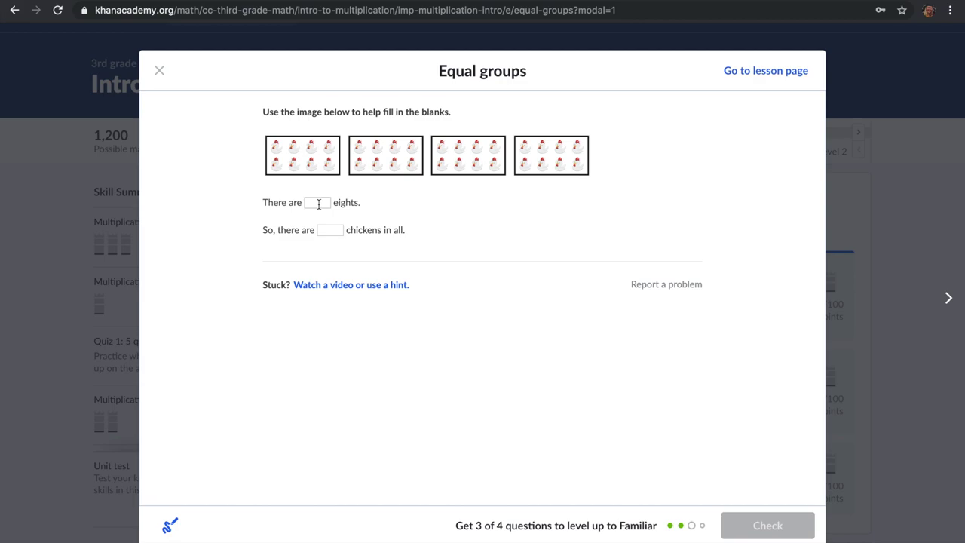
Enter 4 eights and 32 chickens and check the answer, reaching Familiar.
click(318, 204)
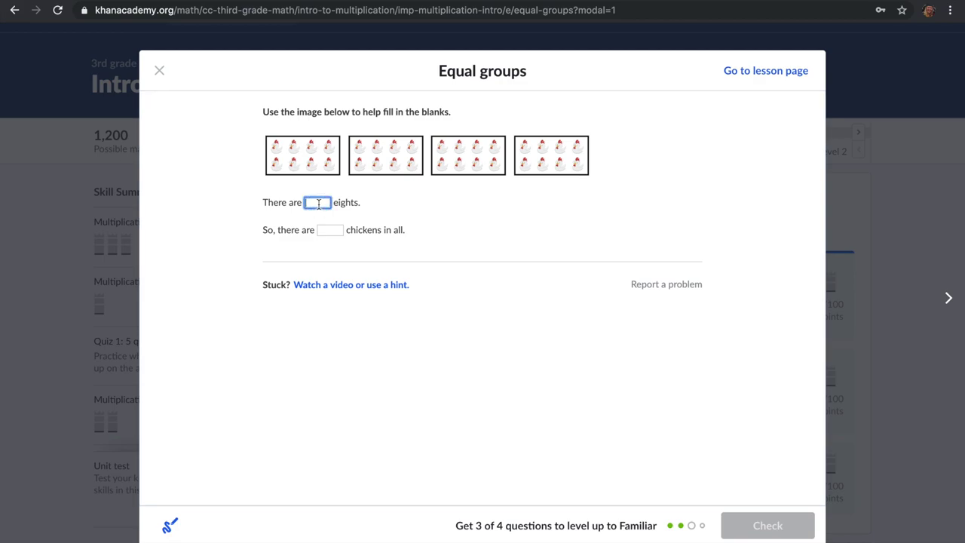
text(4)
click(328, 228)
text(32)
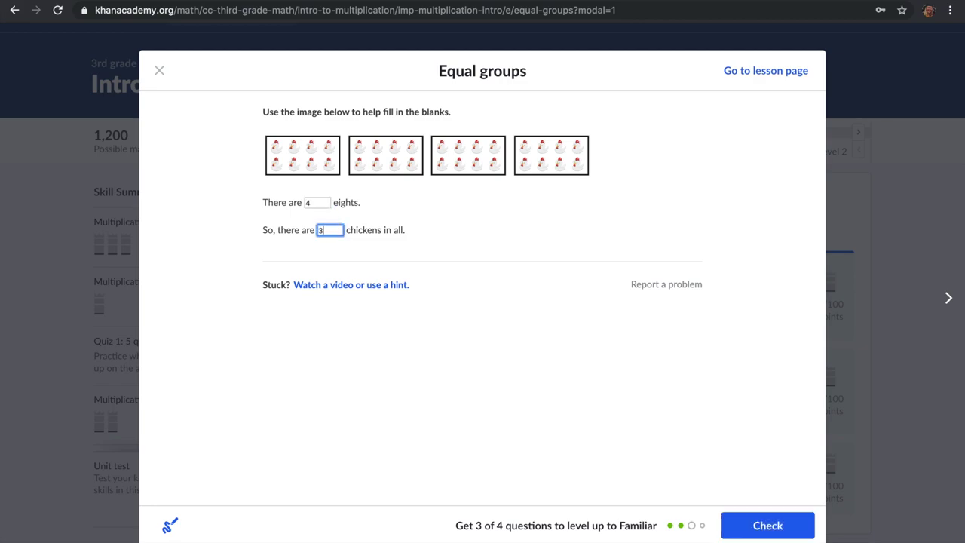
click(739, 525)
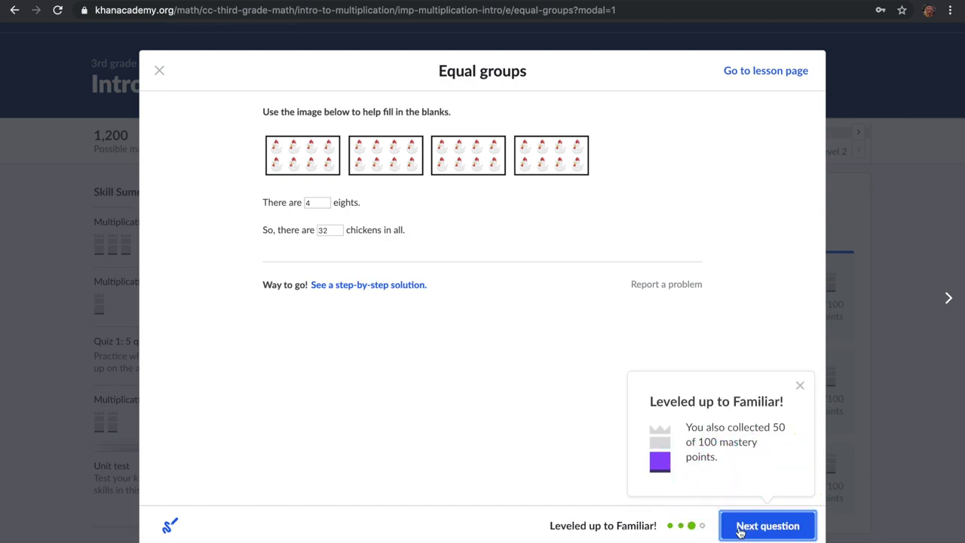
Try the eggs question with 18, 32 and a total of 28, and check it.
click(739, 526)
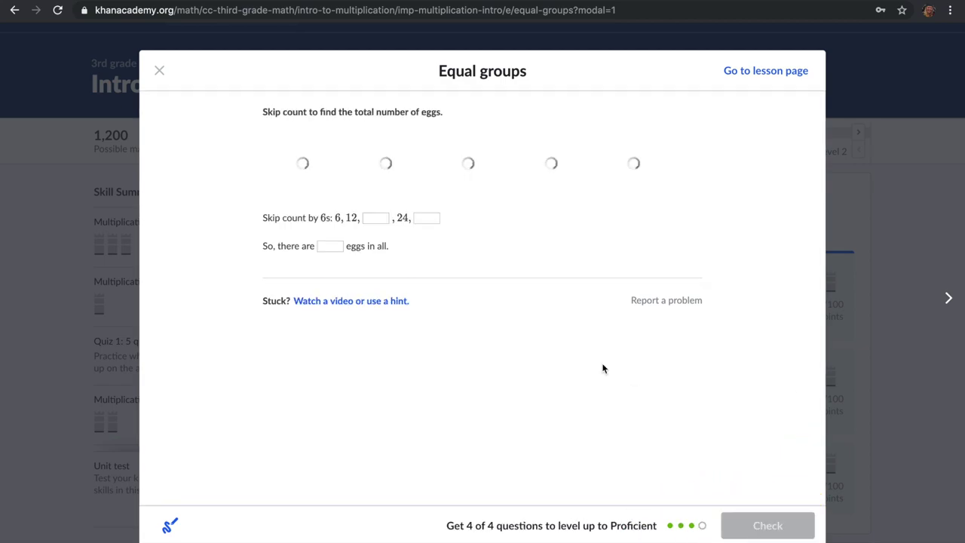
click(365, 218)
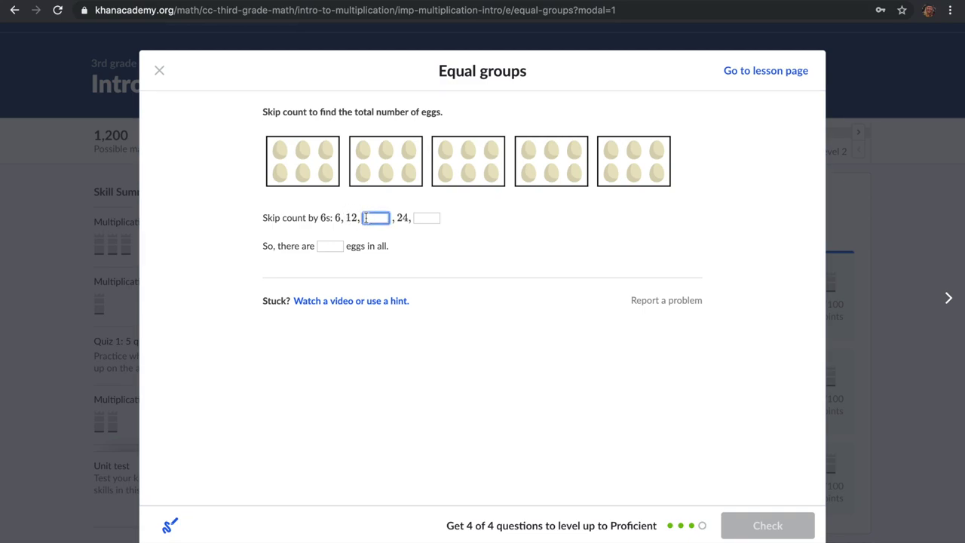
text(18)
click(426, 218)
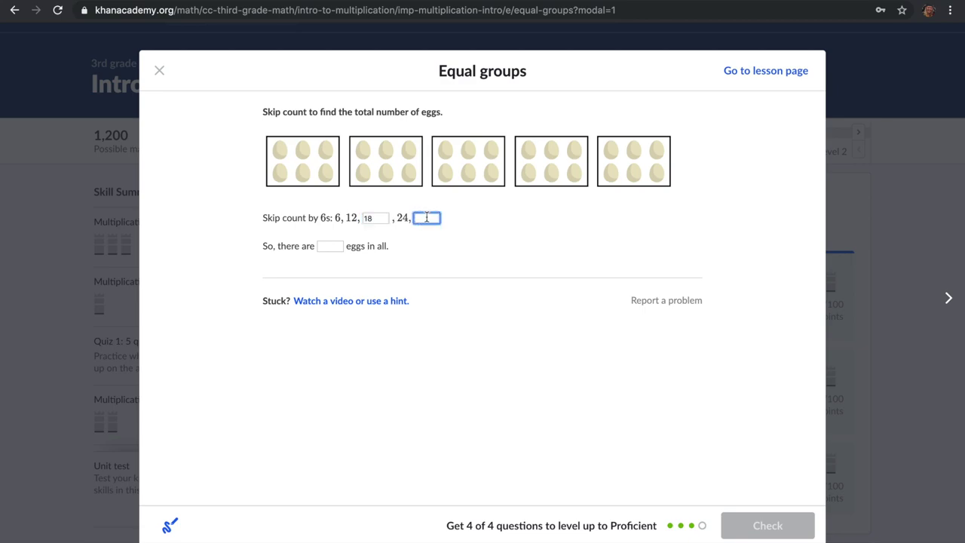
text(32)
click(325, 246)
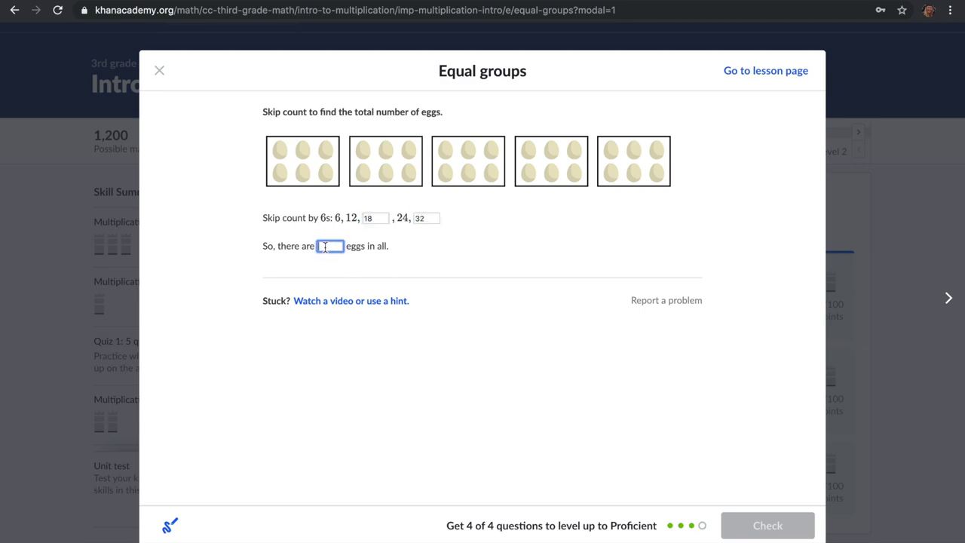
text(28)
click(751, 533)
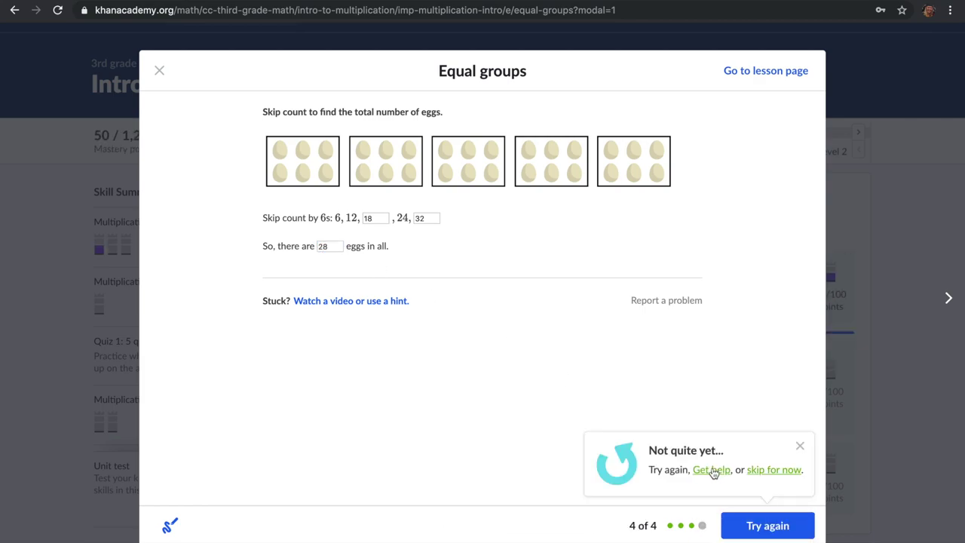
After viewing the hints, correct the eggs total to 30, recheck, and show the summary.
click(369, 301)
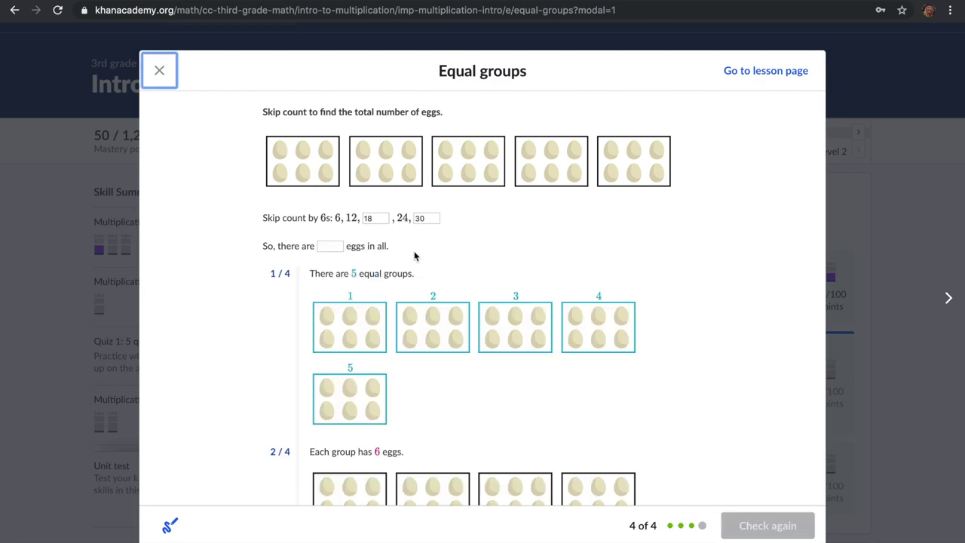
click(339, 245)
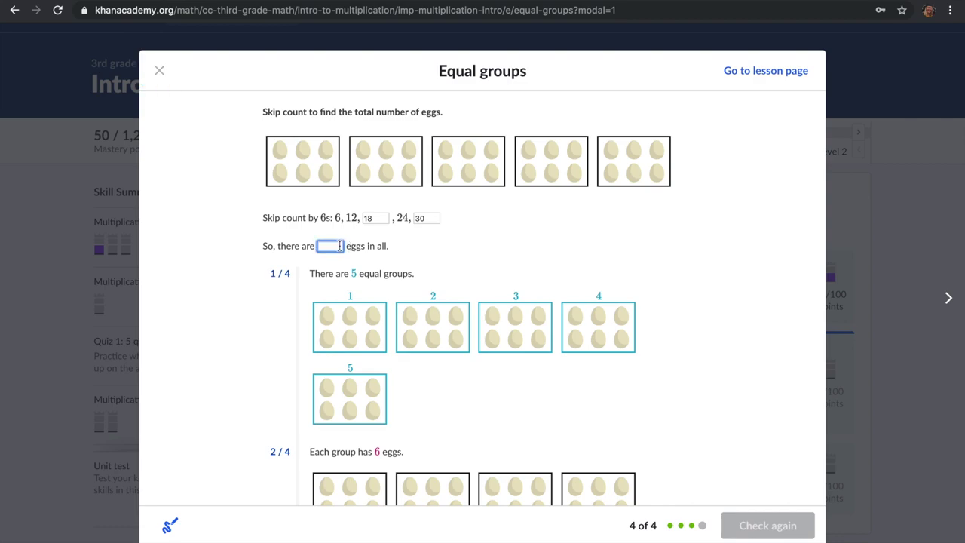
text(30)
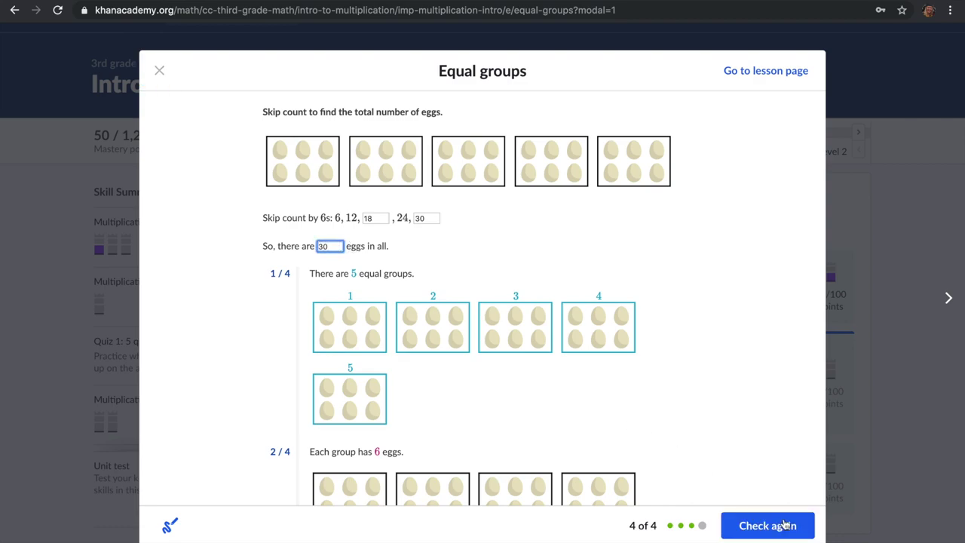
click(779, 525)
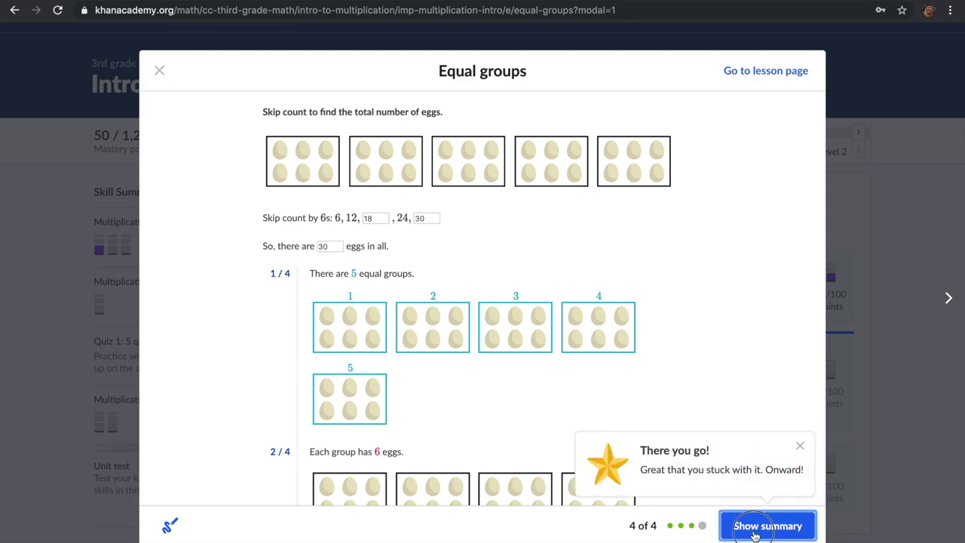
click(754, 530)
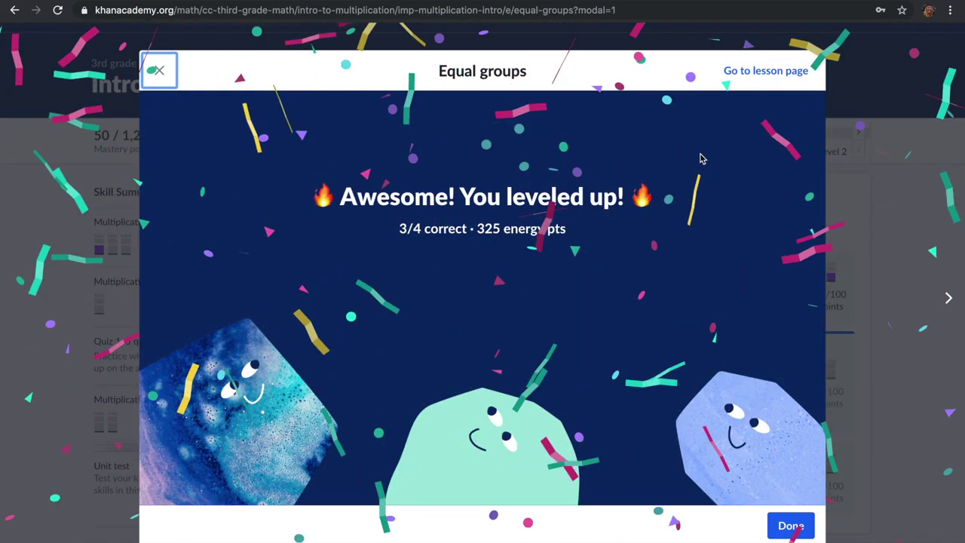
Close the Equal groups summary (leveled up, 3/4 correct, 325 points) and return to the lesson page.
click(754, 73)
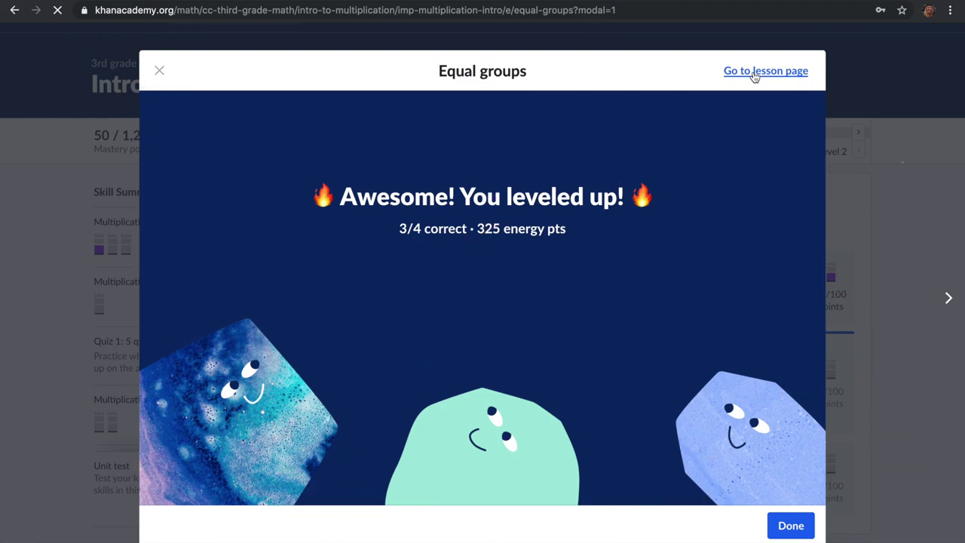
click(786, 526)
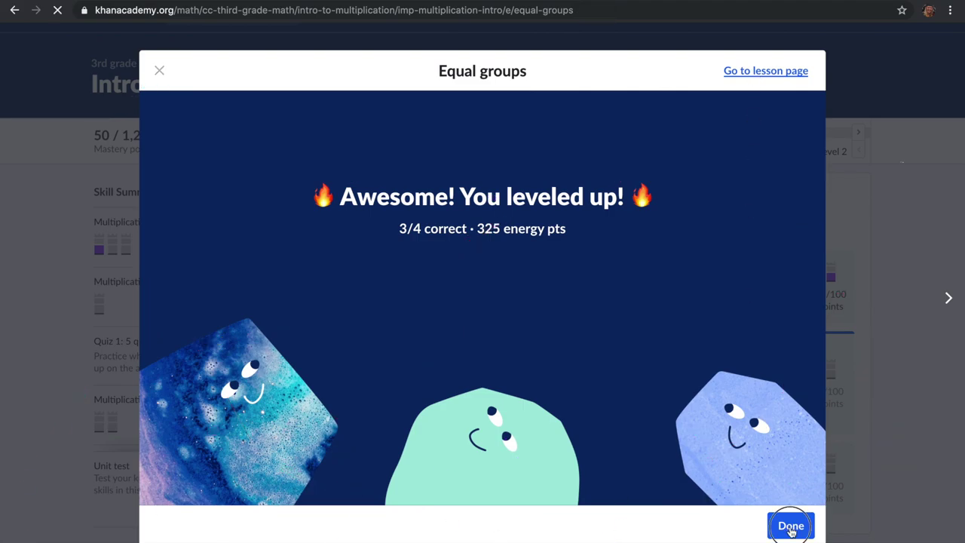